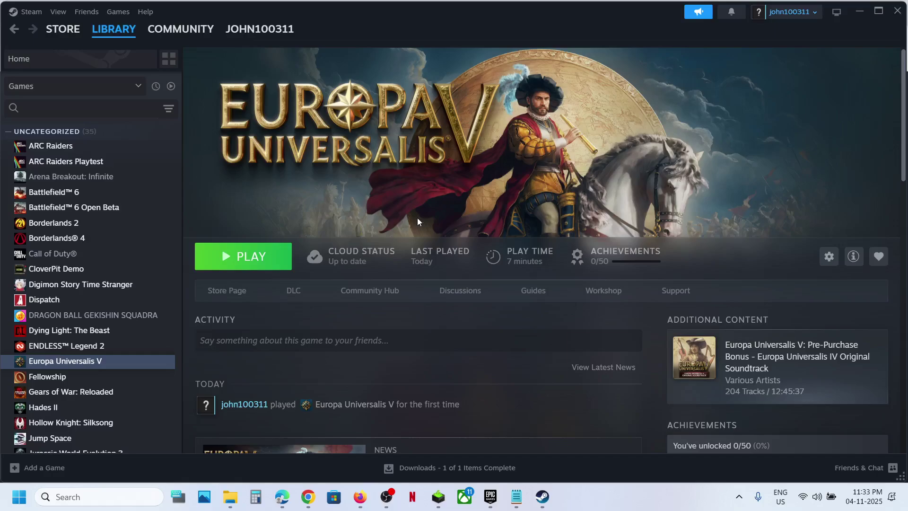
# Open a new File Explorer window and go to Documents > Paradox Interactive
pyautogui.rightClick(238, 506)
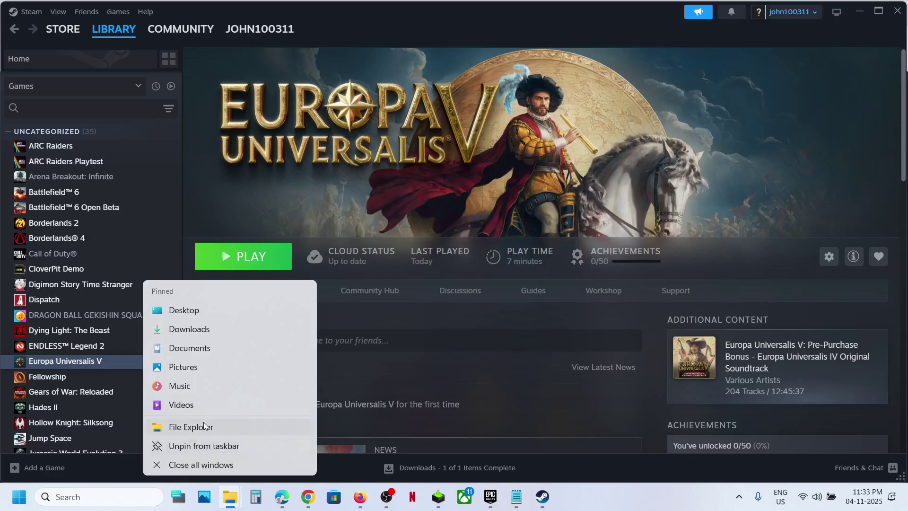
pyautogui.click(191, 427)
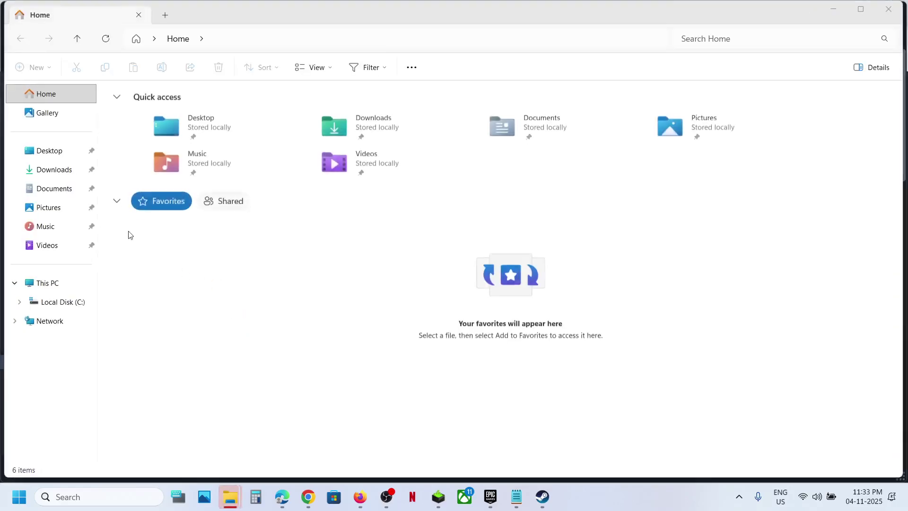
pyautogui.click(54, 189)
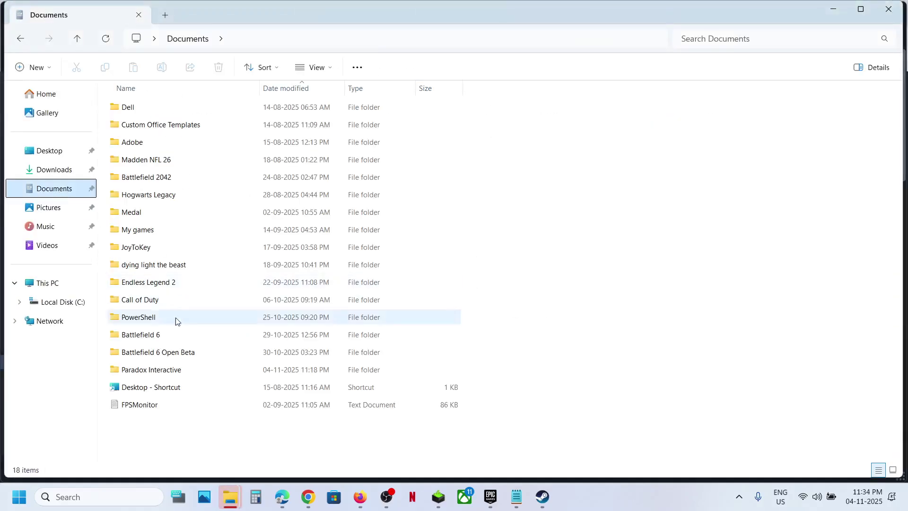
pyautogui.click(157, 370)
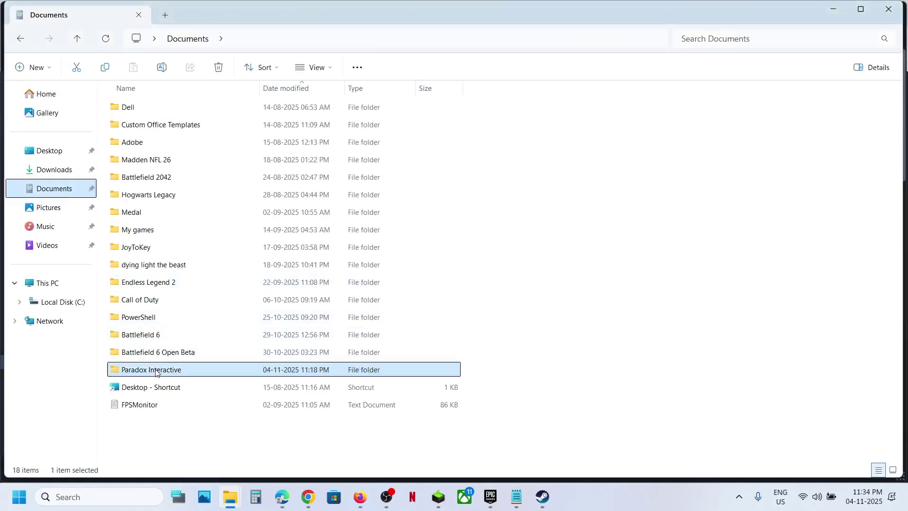
pyautogui.doubleClick(181, 372)
# Go into Europa Universalis V > save games and select all three save files
pyautogui.doubleClick(153, 107)
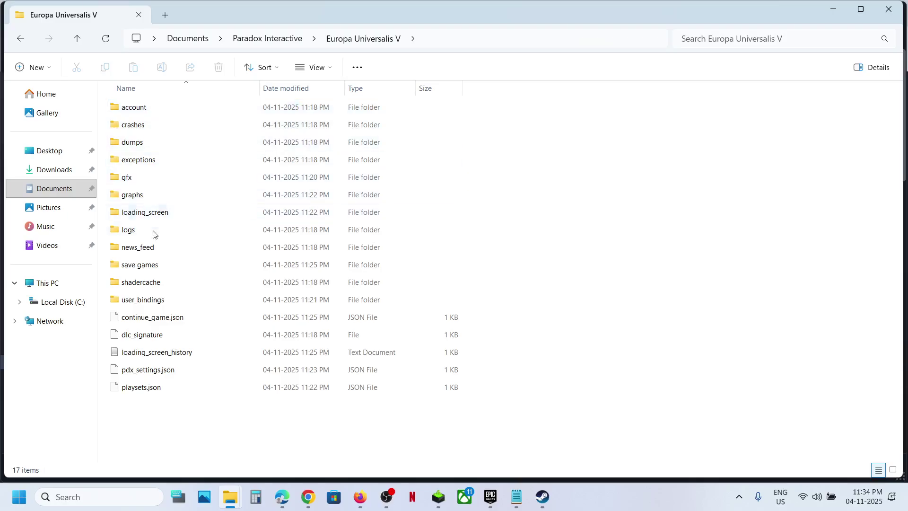
pyautogui.click(156, 266)
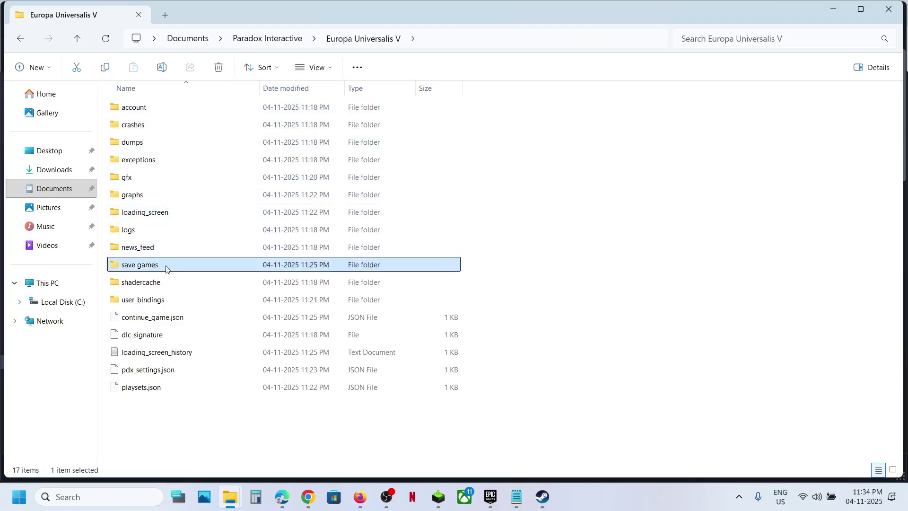
pyautogui.doubleClick(166, 269)
pyautogui.moveTo(232, 184); pyautogui.dragTo(165, 102)
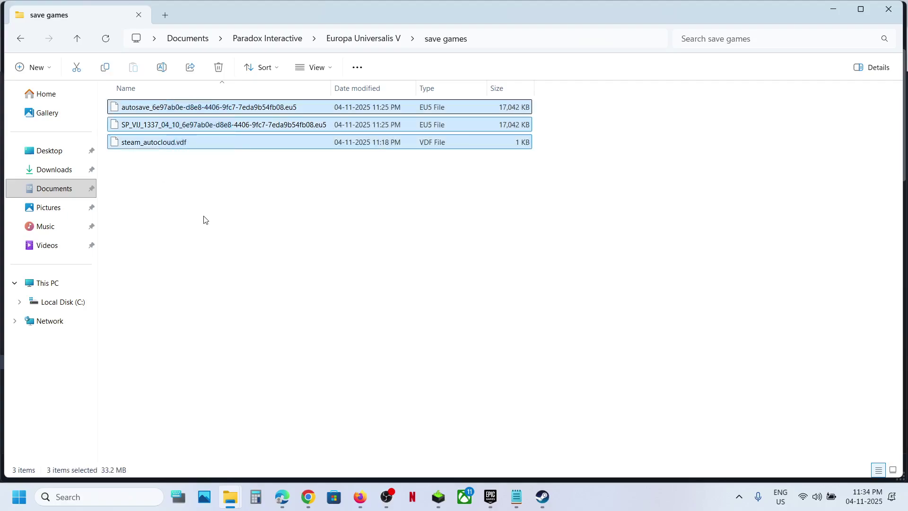
# Open pdx_settings.json with Notepad set as the default app, then close it and return to Steam
pyautogui.click(76, 38)
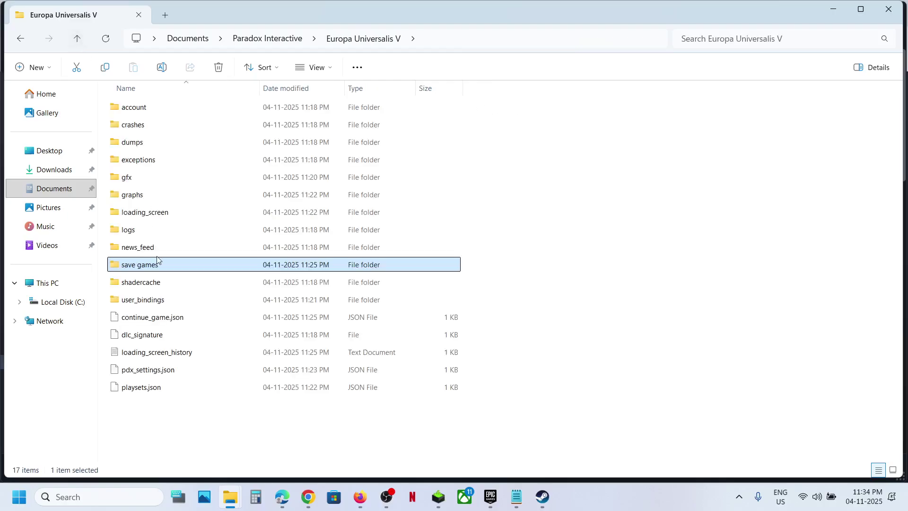
pyautogui.click(135, 371)
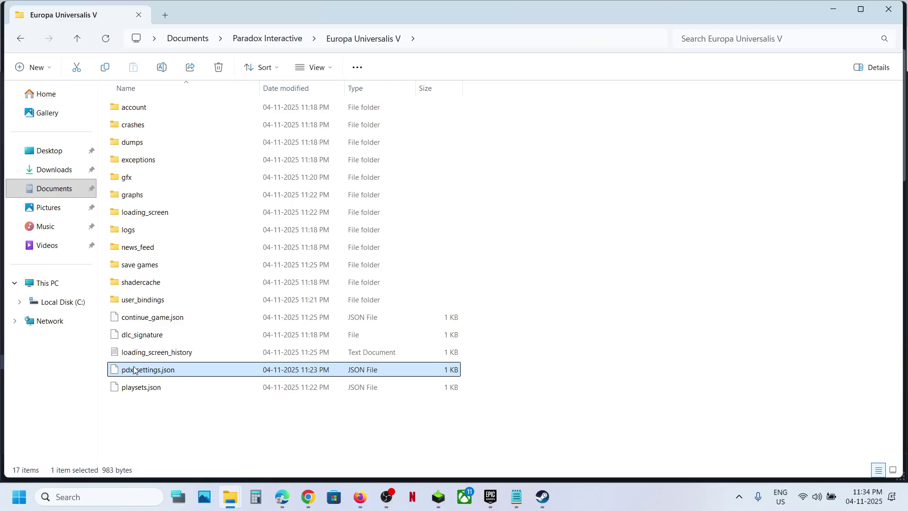
pyautogui.moveTo(168, 375)
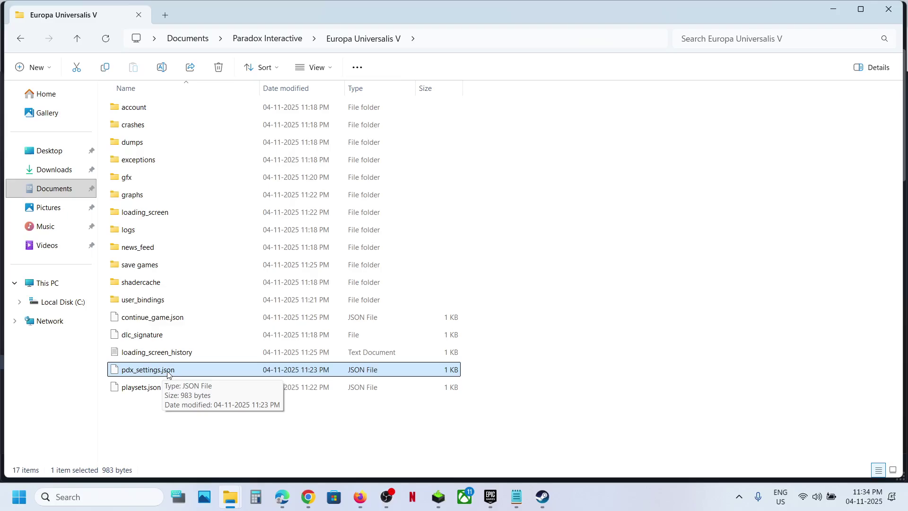
pyautogui.rightClick(168, 373)
pyautogui.moveTo(212, 143)
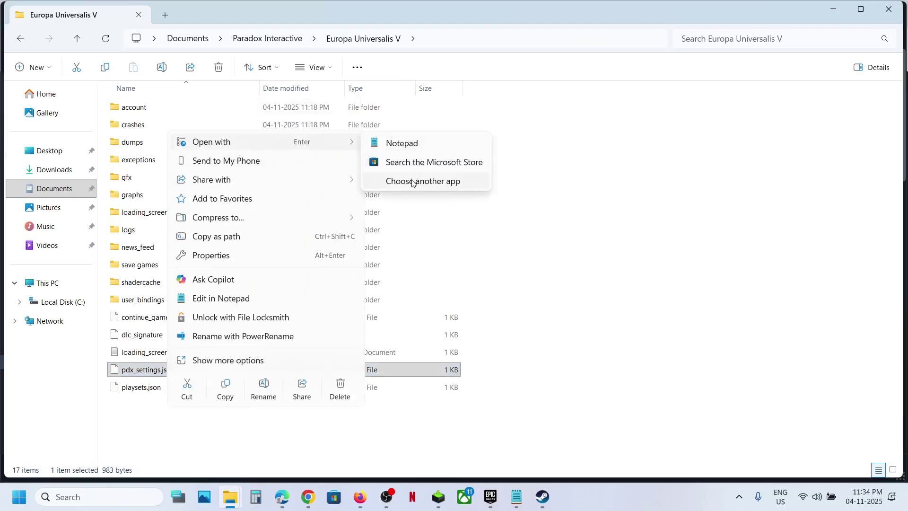
pyautogui.click(412, 186)
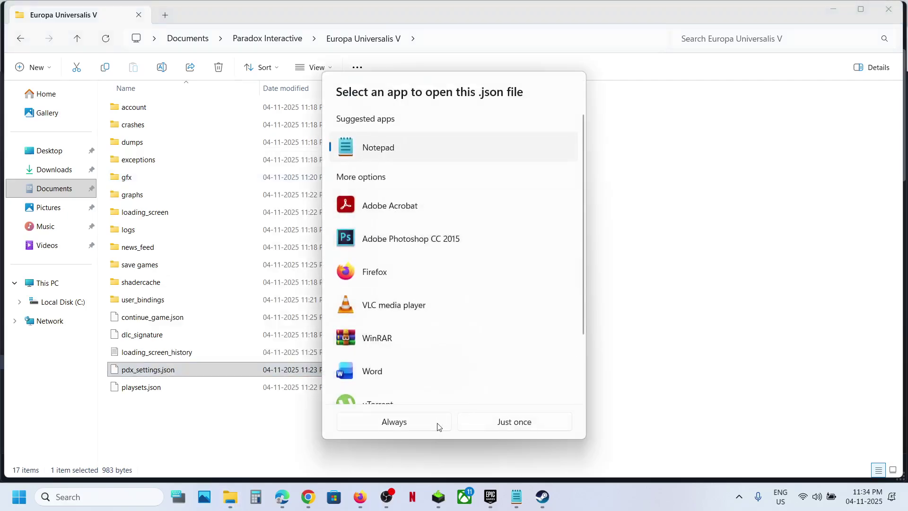
pyautogui.click(438, 427)
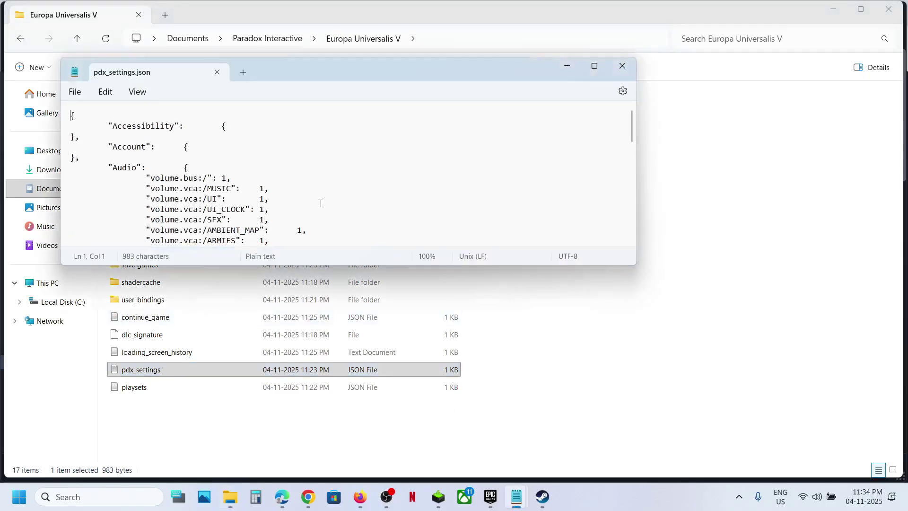
pyautogui.scroll(-3, 321, 204)
pyautogui.scroll(-3, 321, 204)
pyautogui.scroll(-2, 320, 204)
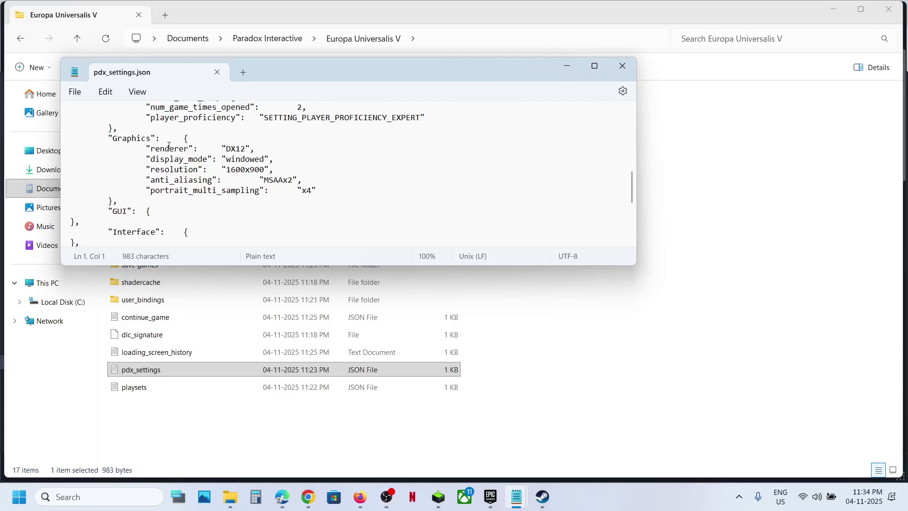
pyautogui.moveTo(169, 147); pyautogui.dragTo(326, 198)
pyautogui.scroll(-3, 327, 198)
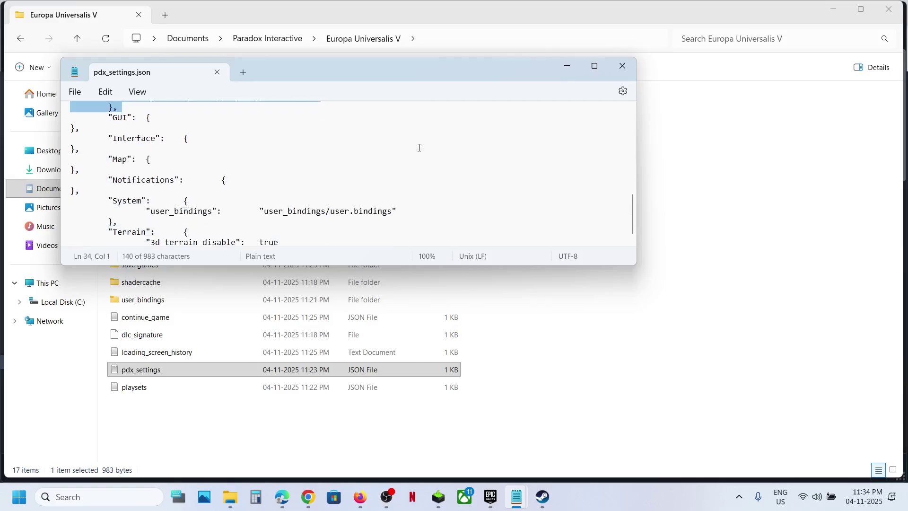
pyautogui.click(623, 66)
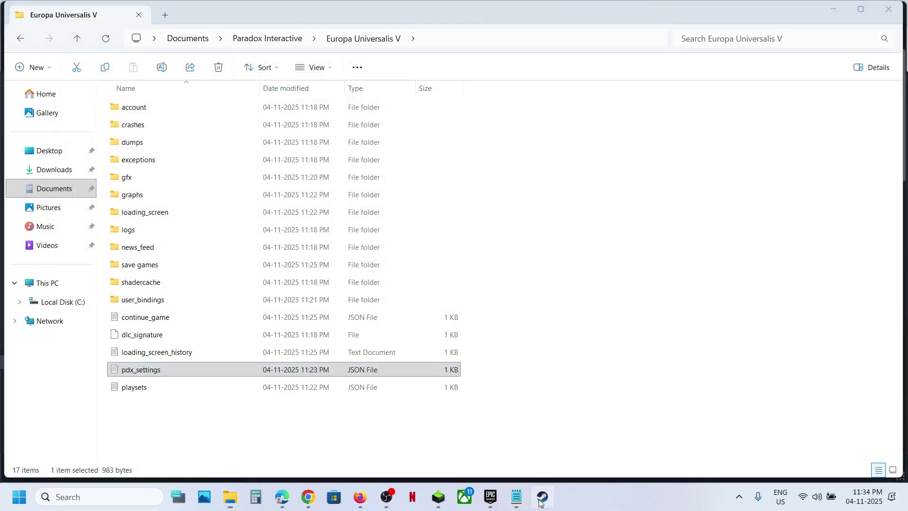
pyautogui.click(541, 499)
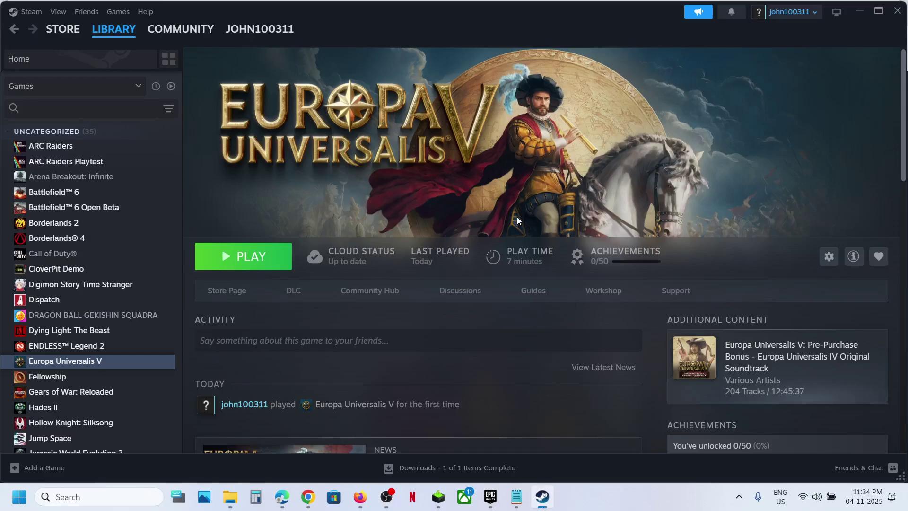